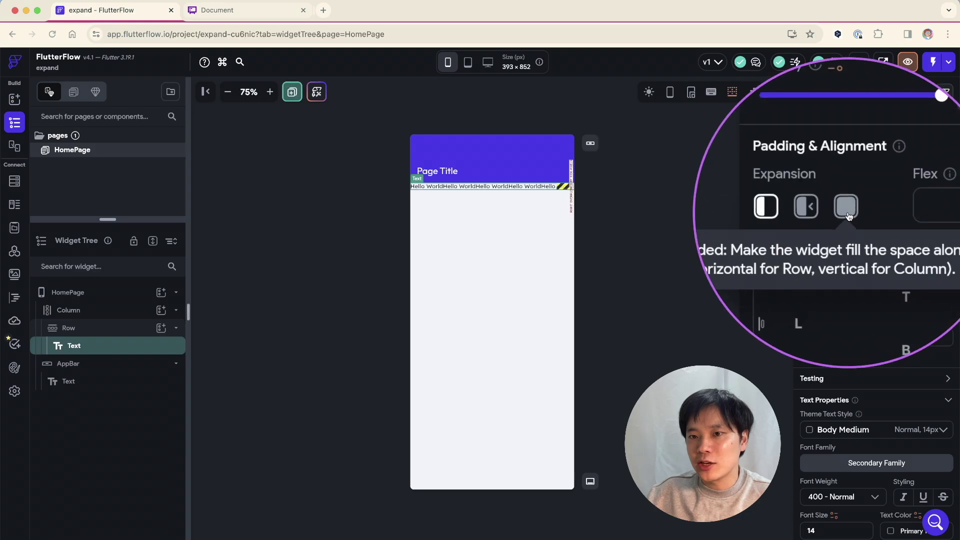
Set the Expansion of the Text inside the Row to Expanded
click(846, 209)
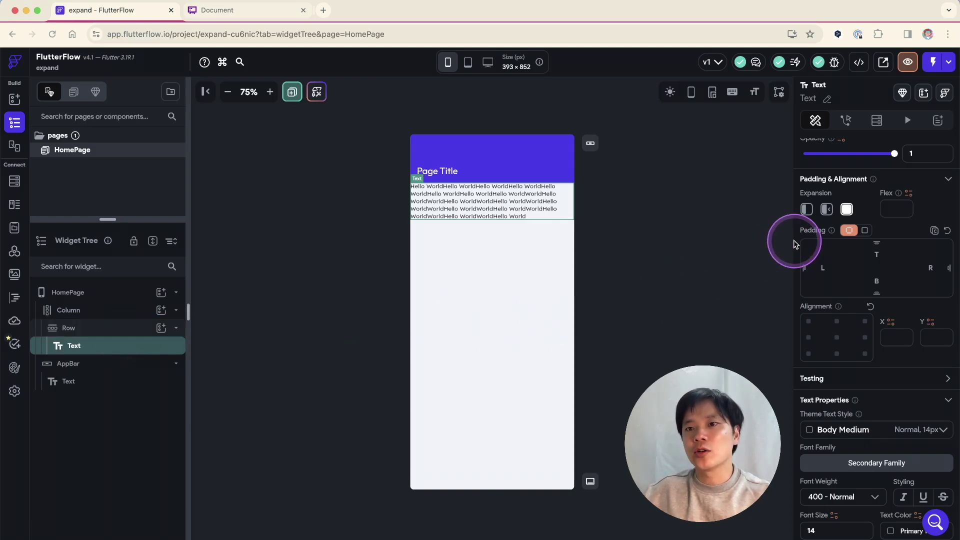
mouse_move(844, 218)
mouse_down()
mouse_move(782, 207)
mouse_move(845, 219)
mouse_up()
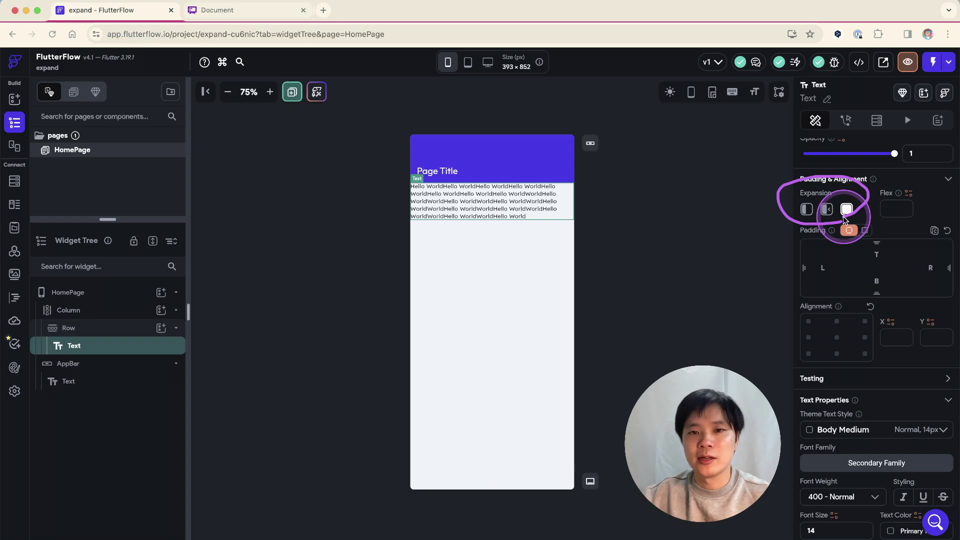
Delete the Row together with its Text from the page's Column
click(135, 330)
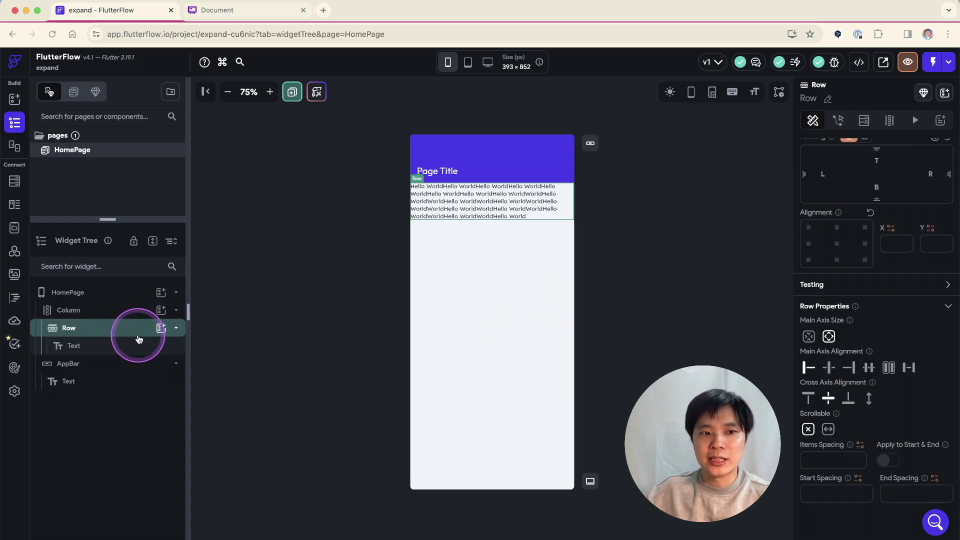
click(161, 327)
double_click(135, 332)
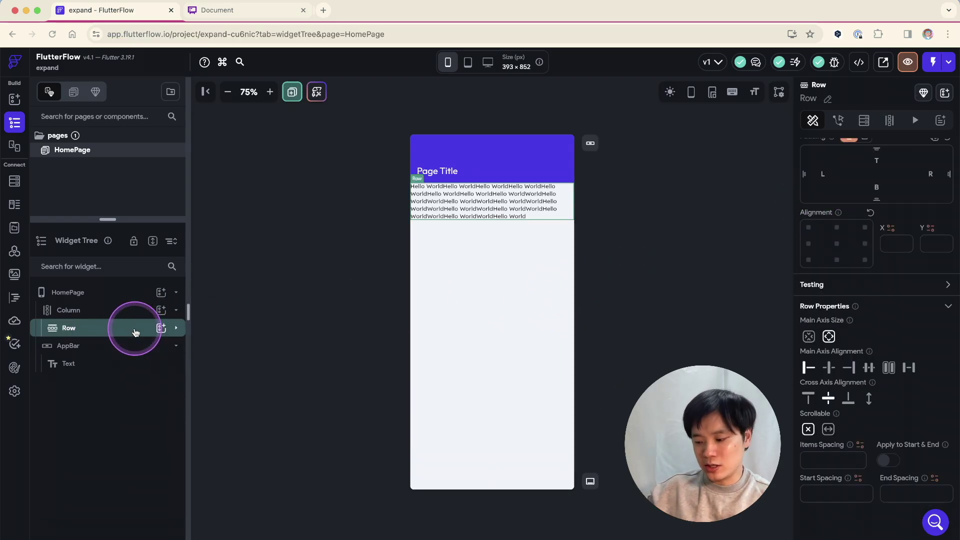
key(Delete)
Add a Container to the page's Column and nest a new Column inside the Container
click(160, 310)
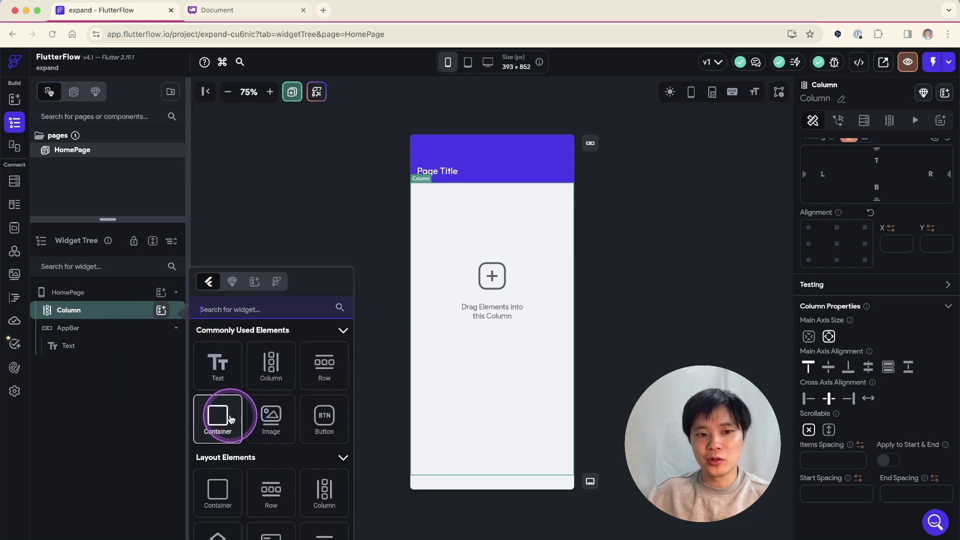
click(231, 419)
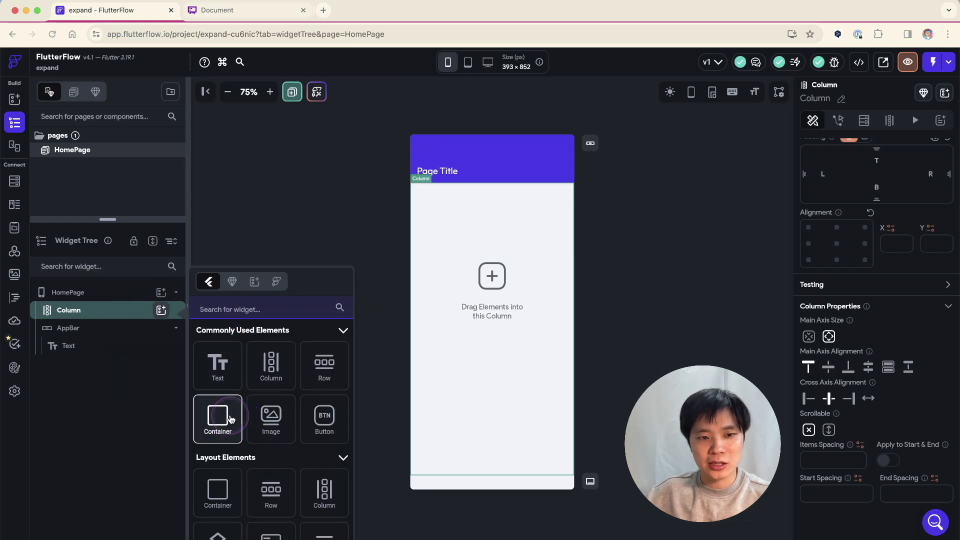
click(160, 327)
click(270, 367)
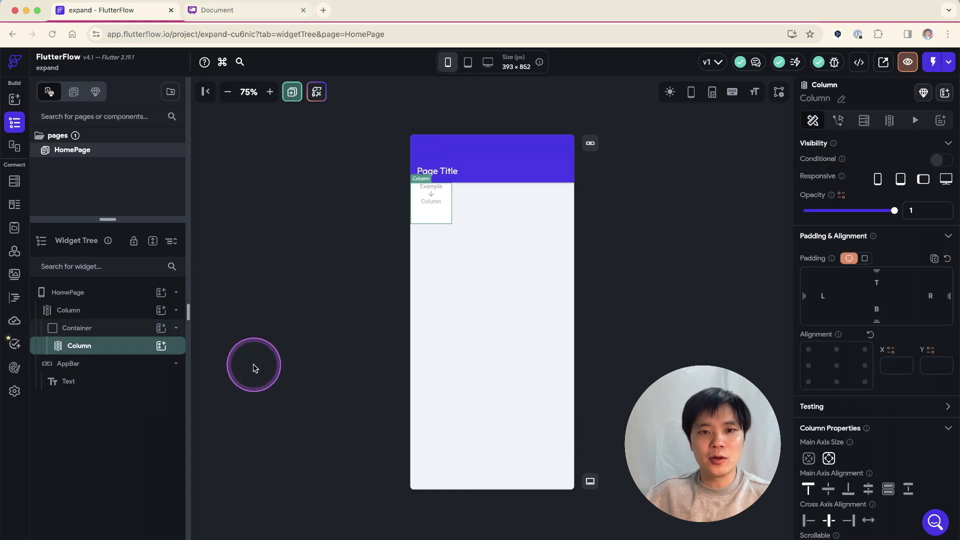
Add a Button to the Column inside the Container and paste five copies of it there
click(161, 345)
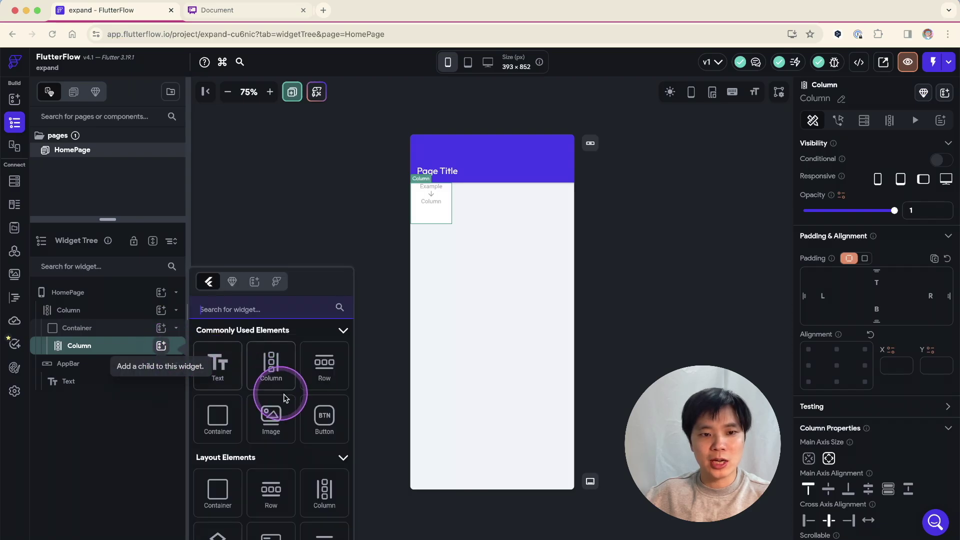
click(322, 418)
key(ctrl+c)
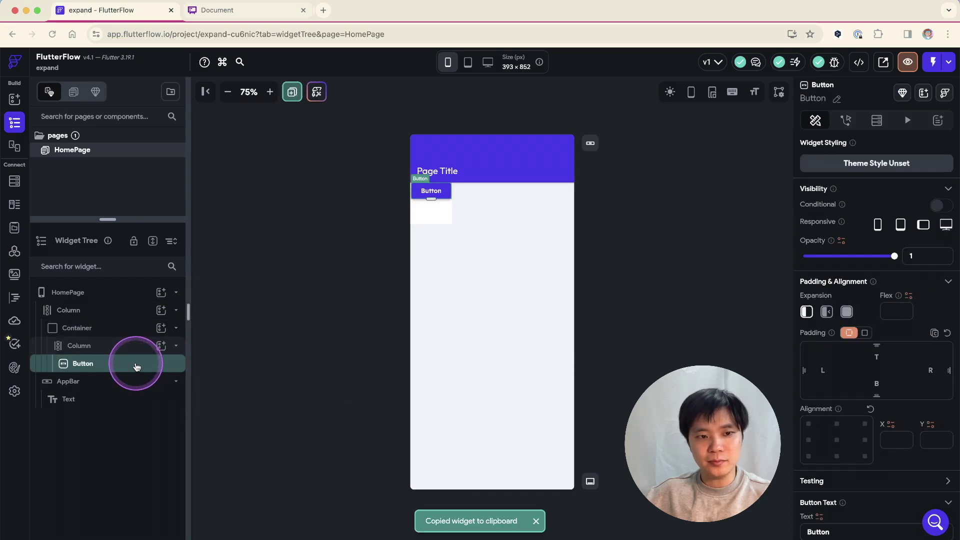
right_click(136, 366)
key(ctrl+v)
key(ctrl+v)
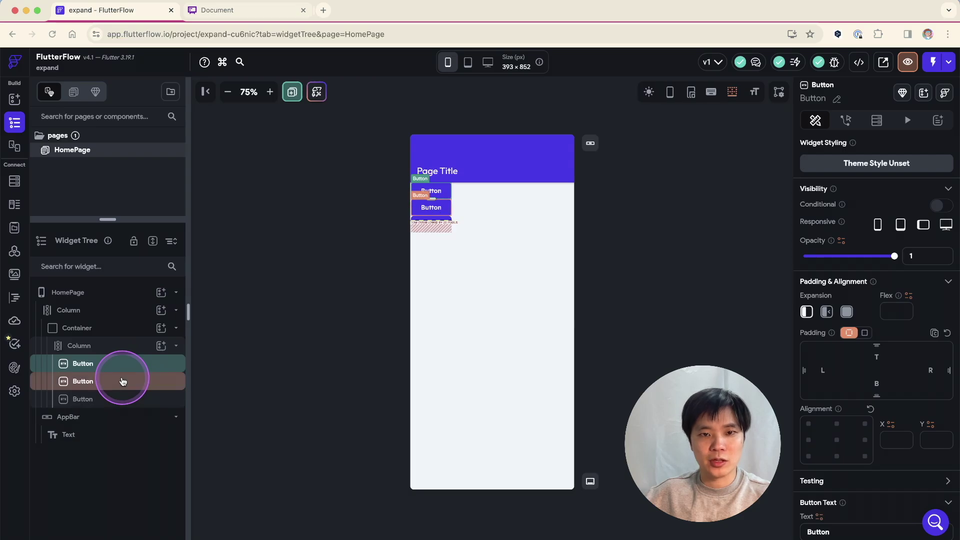
key(ctrl+v)
key(ctrl+v)
key(ctrl+v)
click(316, 319)
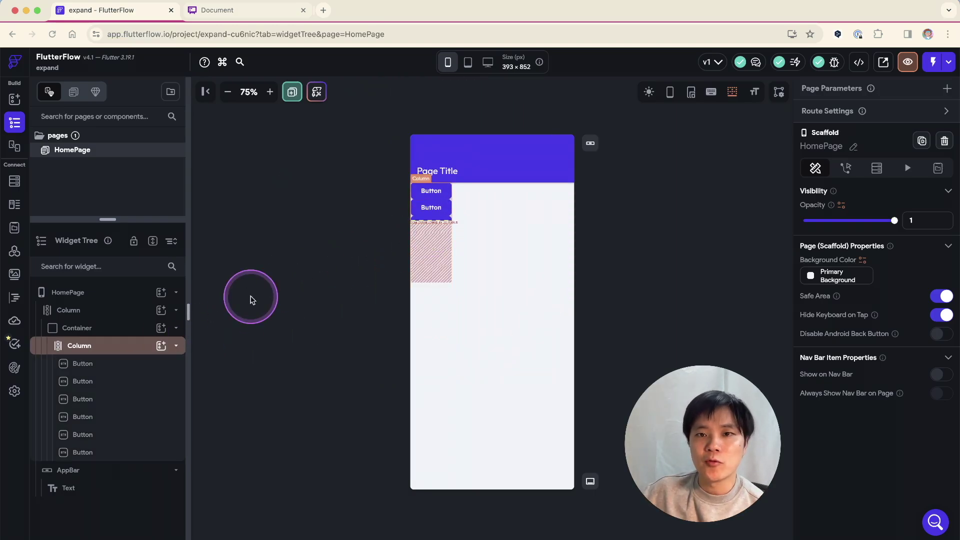
Clear the Container's fixed height so it can grow with the buttons in its Column
click(131, 330)
scroll(865, 381, down, 6)
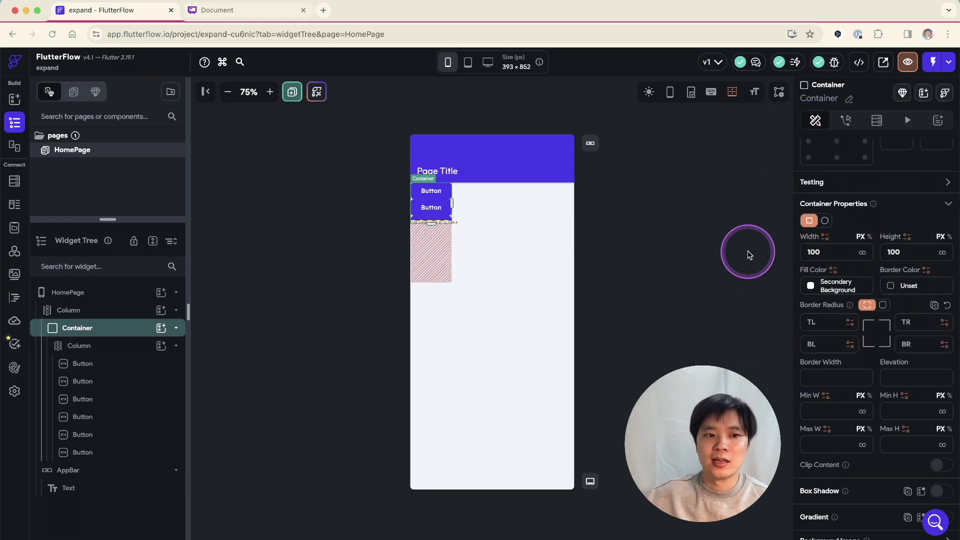
click(100, 345)
click(175, 346)
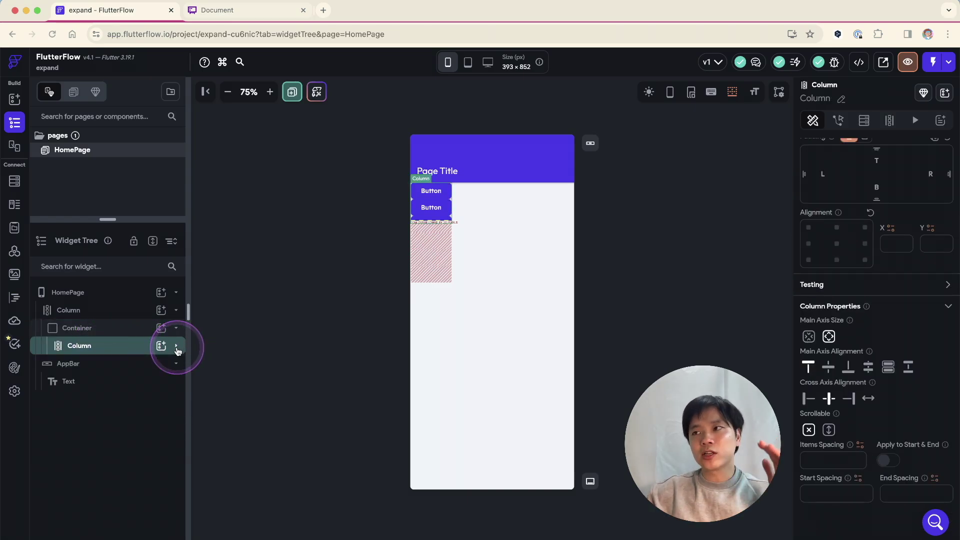
click(153, 343)
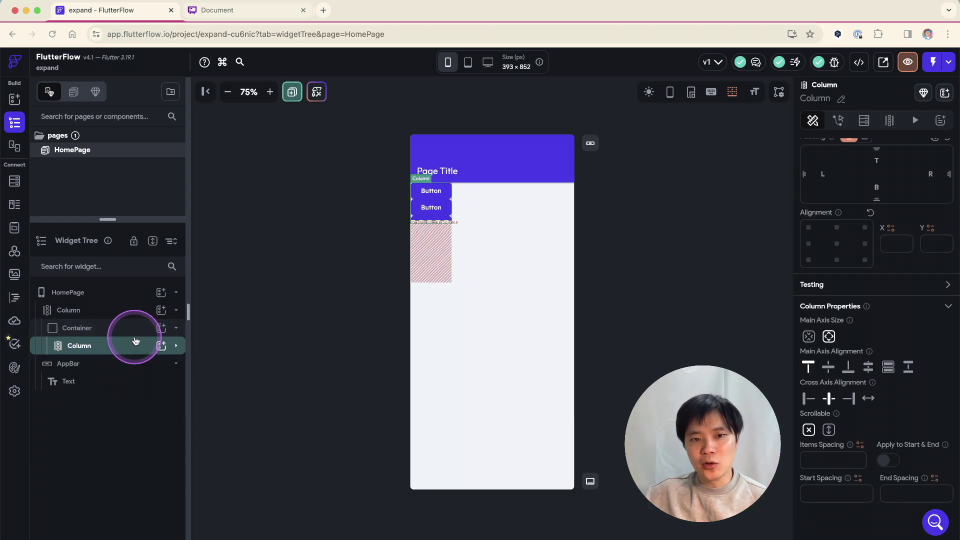
click(491, 268)
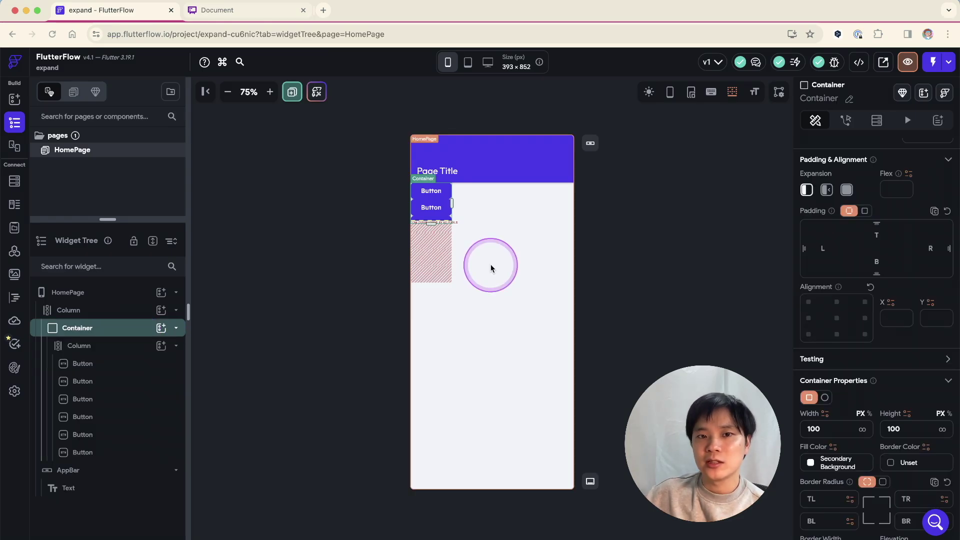
drag(912, 428, 871, 429)
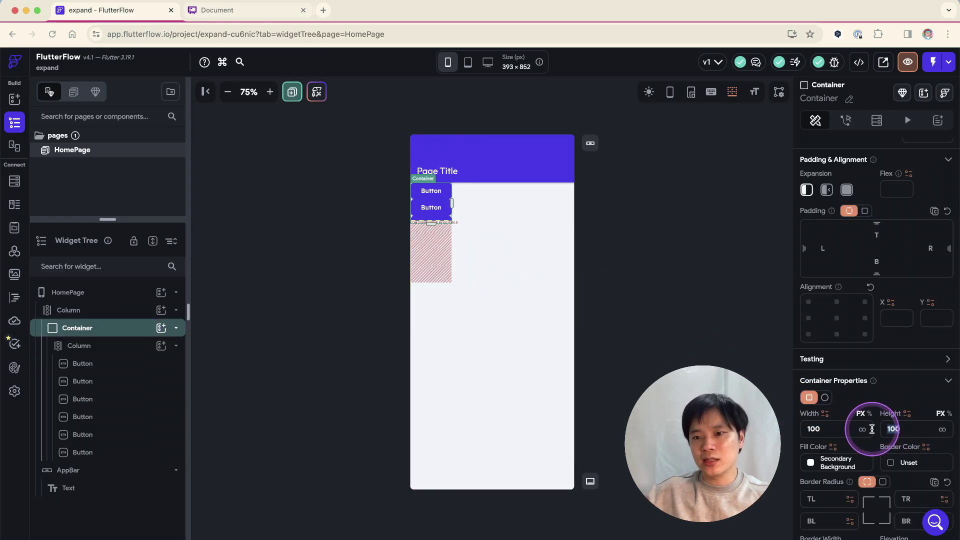
key(BackSpace)
click(889, 429)
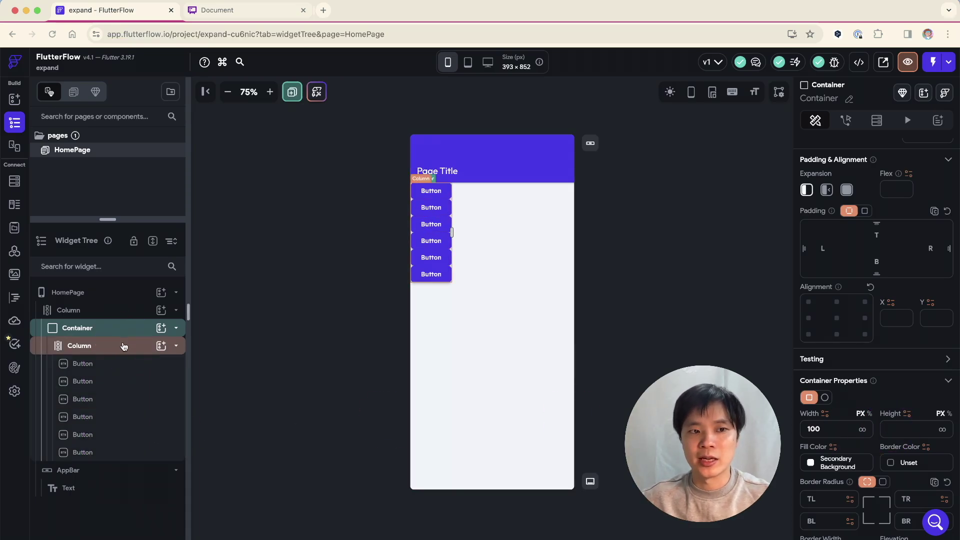
click(270, 344)
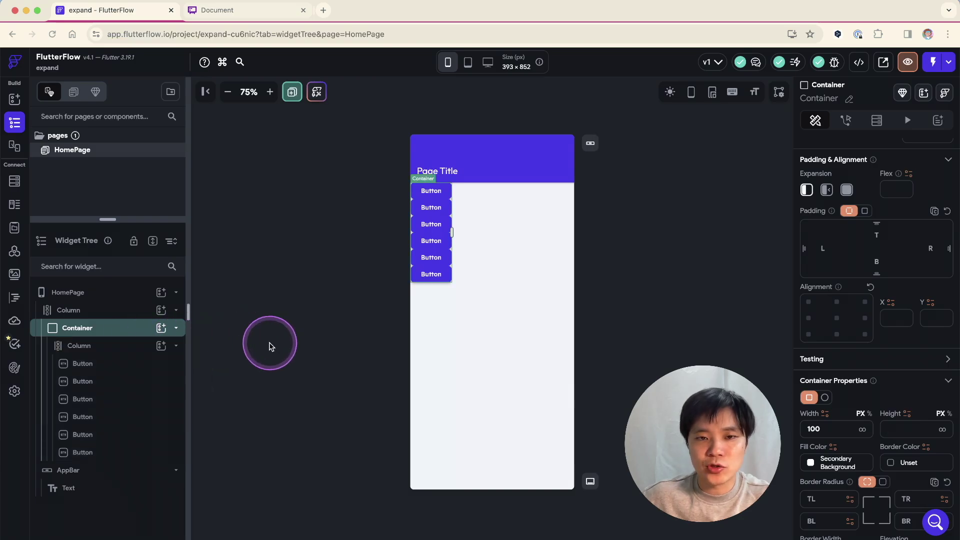
Delete the Container and everything in it from the page's Column
click(131, 328)
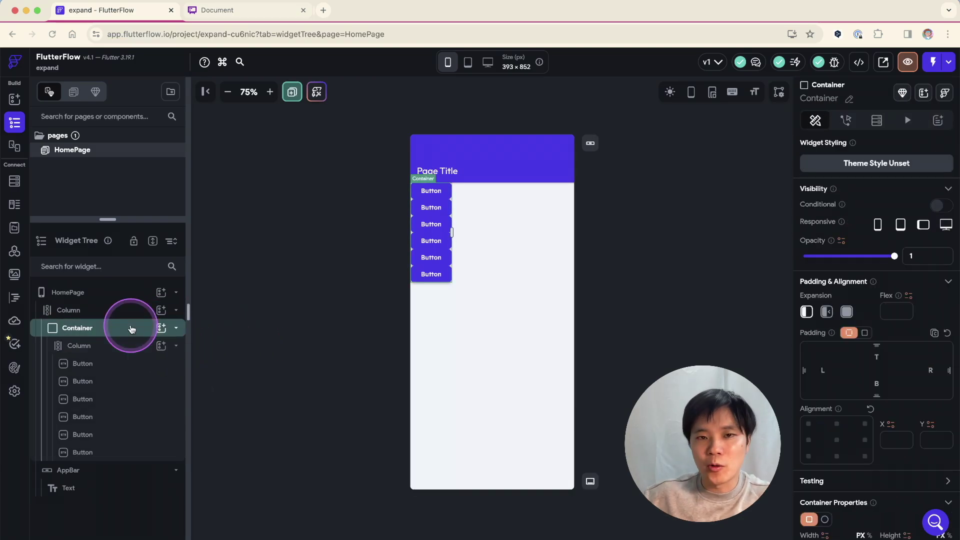
key(Delete)
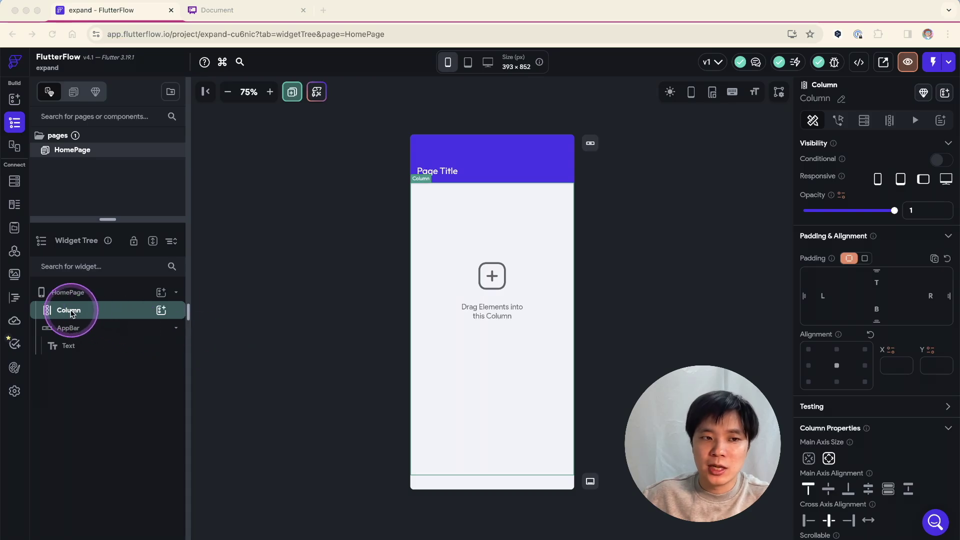
Paste the copied Button repeatedly into the page's Column until the buttons run past the bottom of the phone screen
key(super+v)
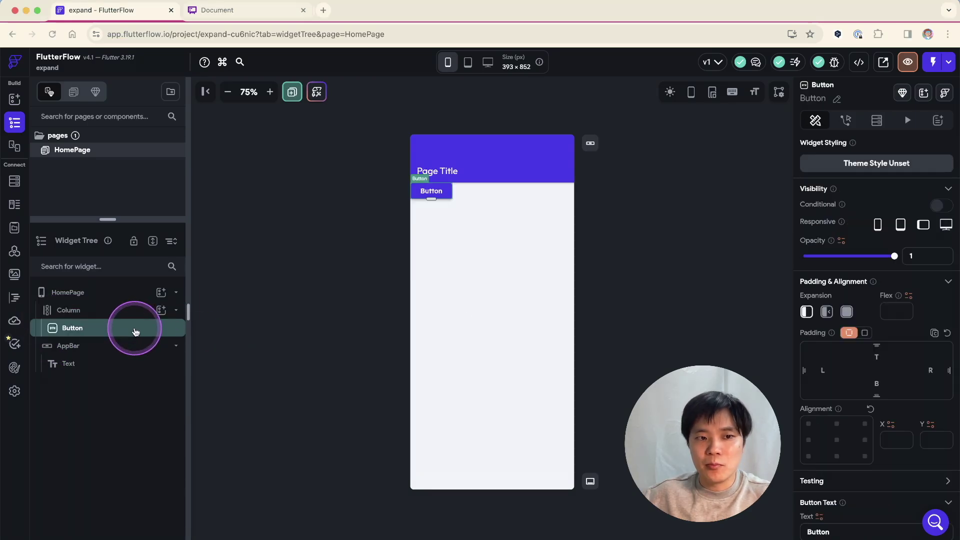
key(super+v)
key(super+v)
key(super+v)
key(super+v)
key(super+v)
key(super+v)
key(super+v)
key(super+v)
key(super+v)
key(super+v)
key(super+v)
key(super+v)
key(super+v)
key(super+v)
key(super+v)
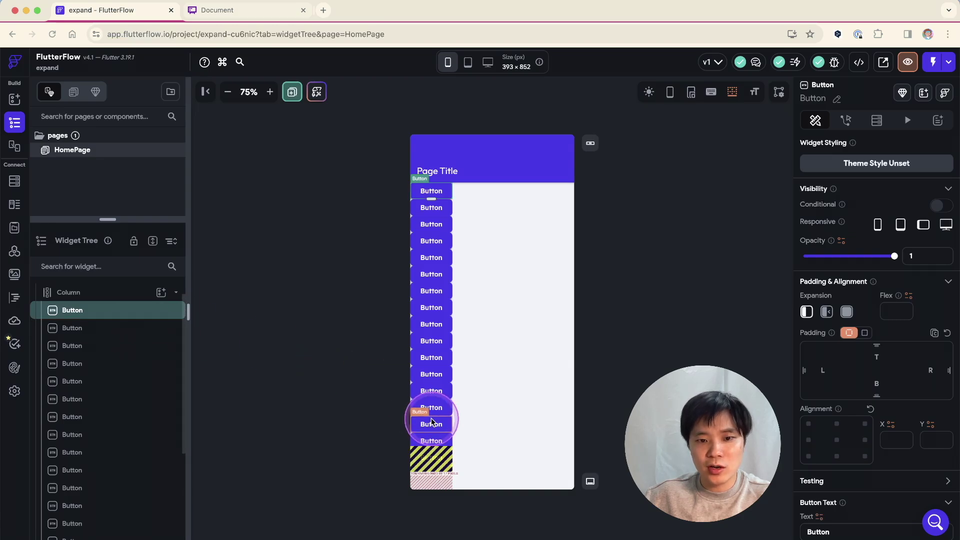
click(443, 469)
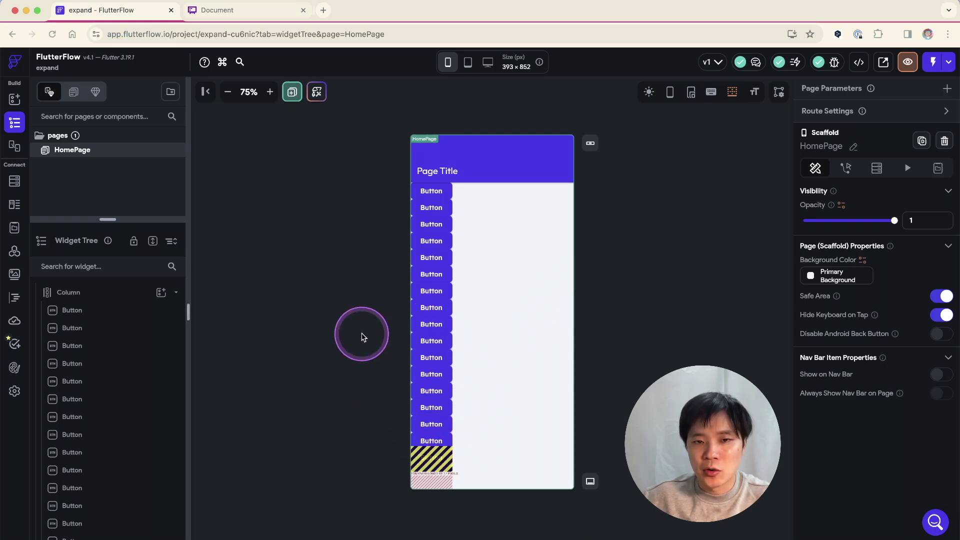
Allow scrolling on the page's Column that holds the buttons, keeping Primary switched on
scroll(102, 374, up, 1)
click(124, 311)
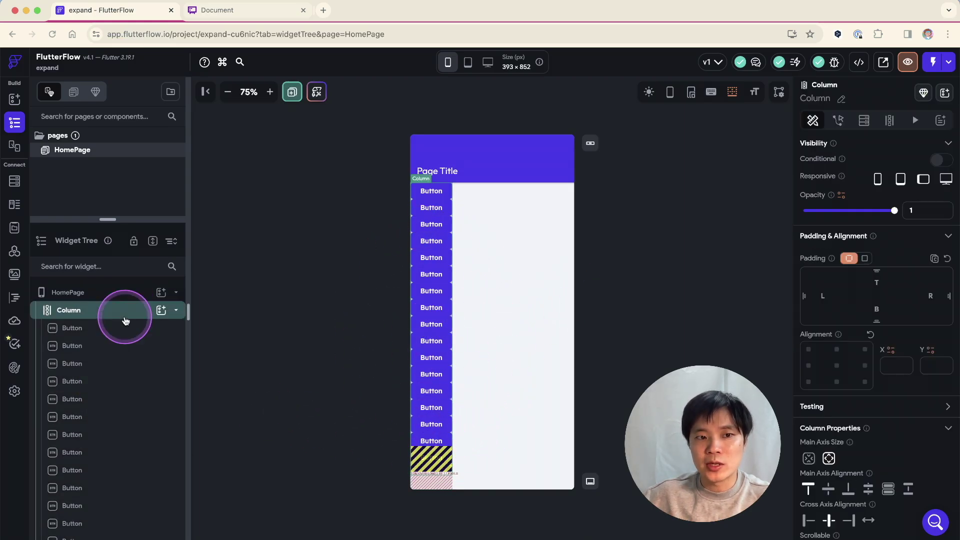
click(176, 310)
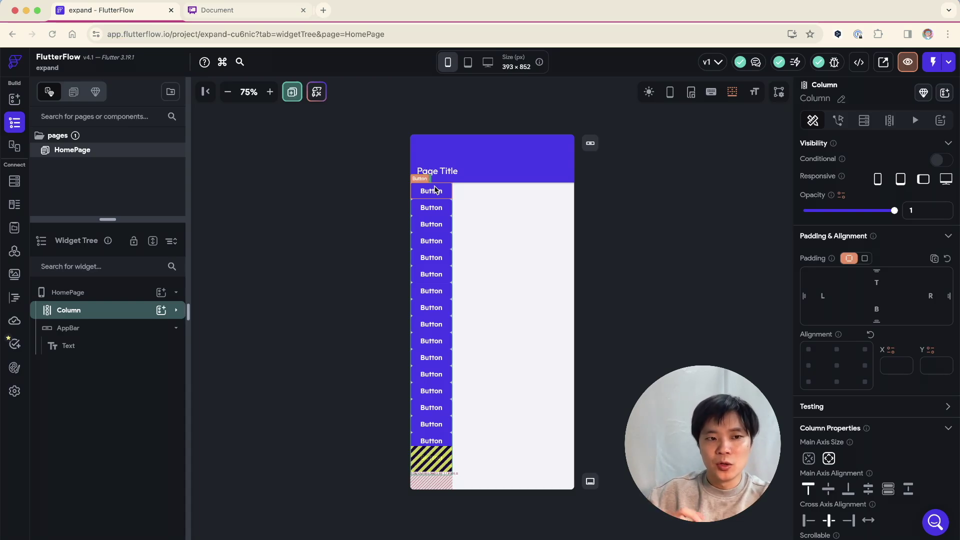
click(176, 310)
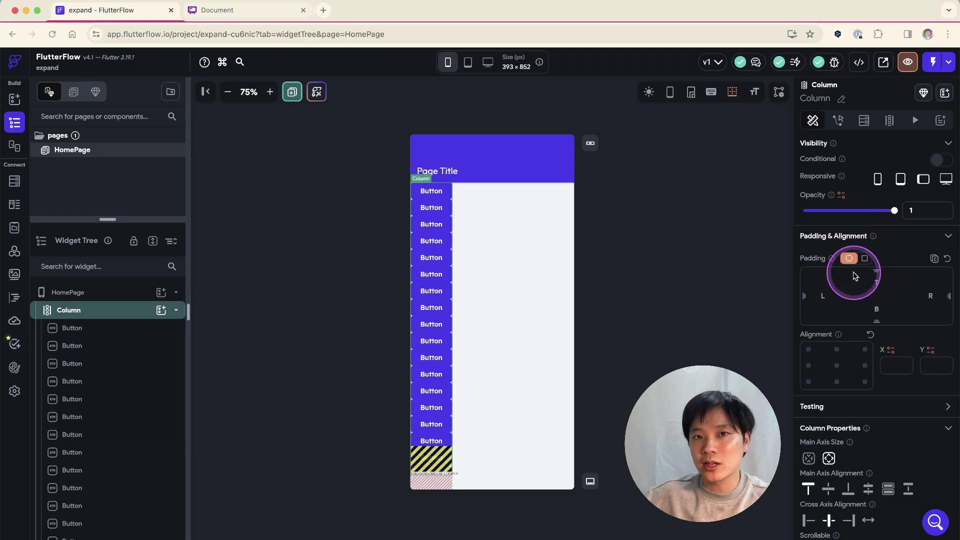
scroll(853, 273, down, 3)
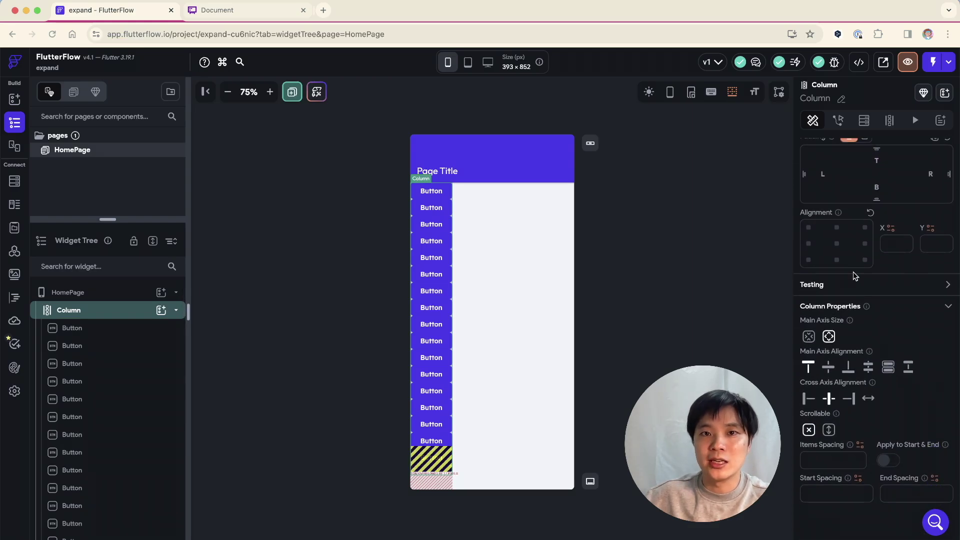
click(850, 367)
click(823, 421)
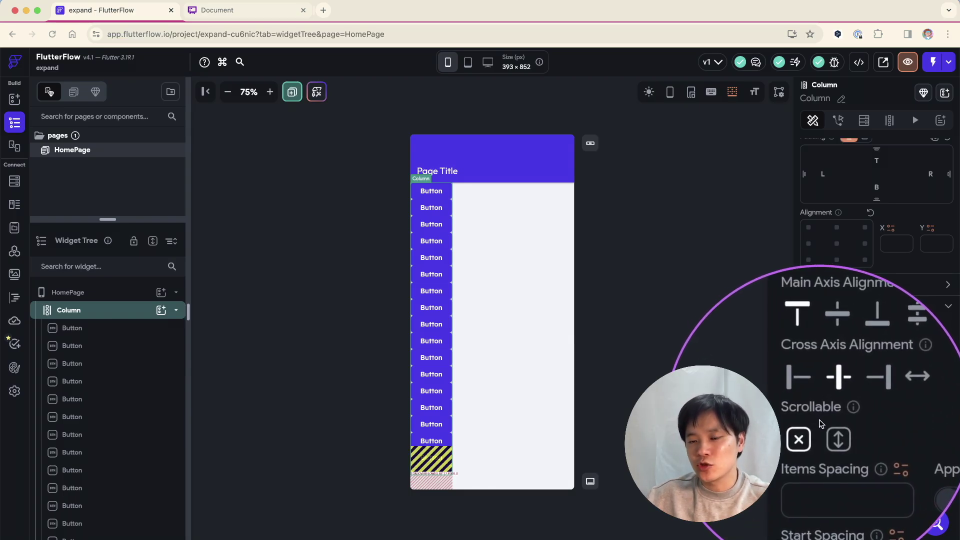
click(829, 431)
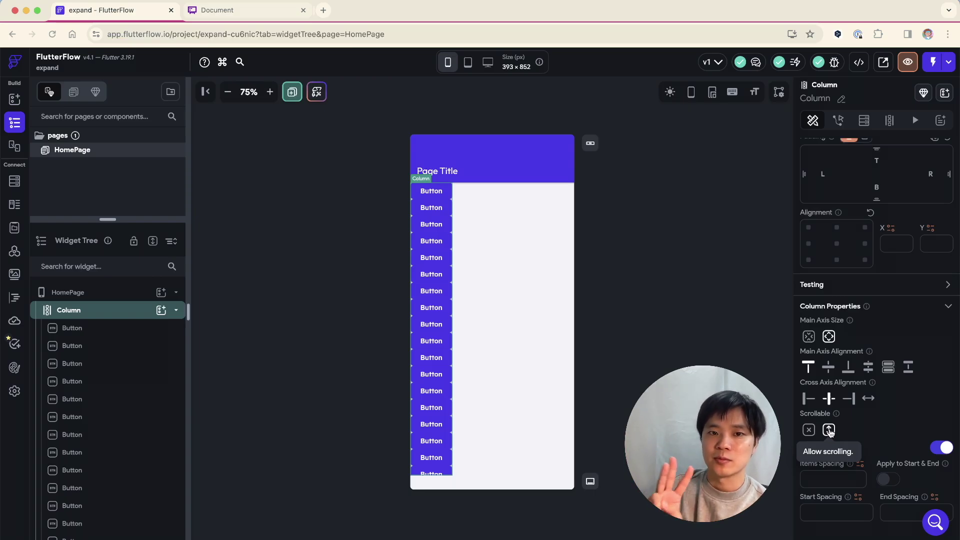
click(855, 426)
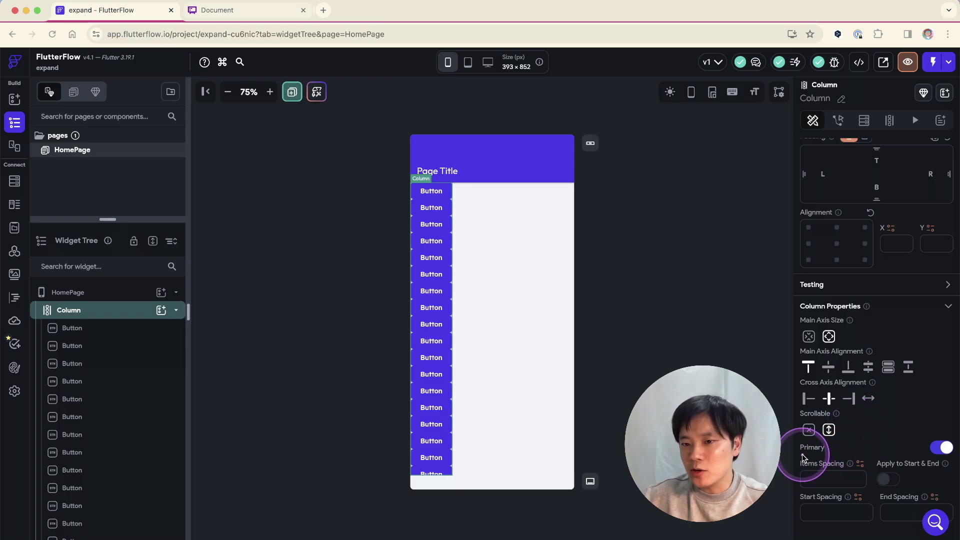
click(940, 447)
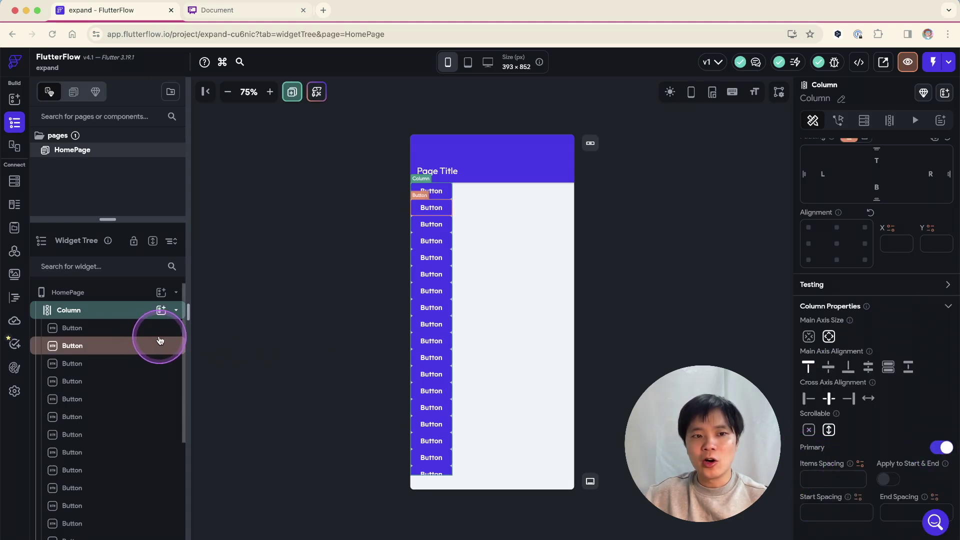
click(161, 310)
click(271, 367)
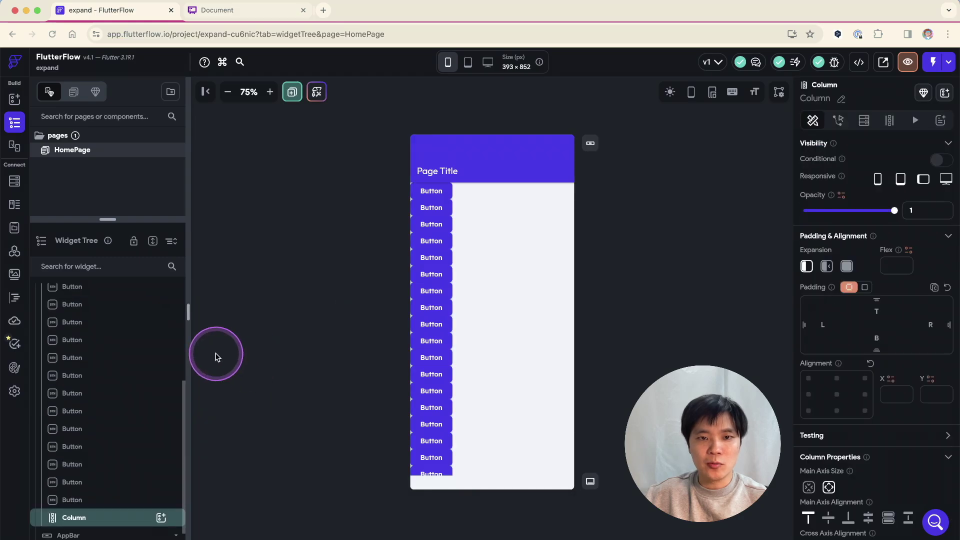
key(BackSpace)
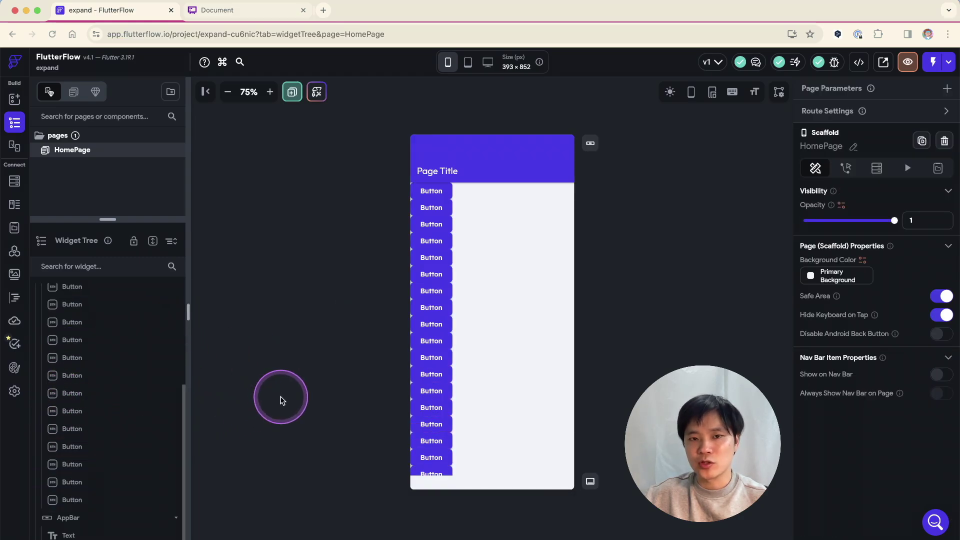
Review the Scrollable and Primary settings of the page's Column
scroll(103, 372, up, 5)
click(126, 310)
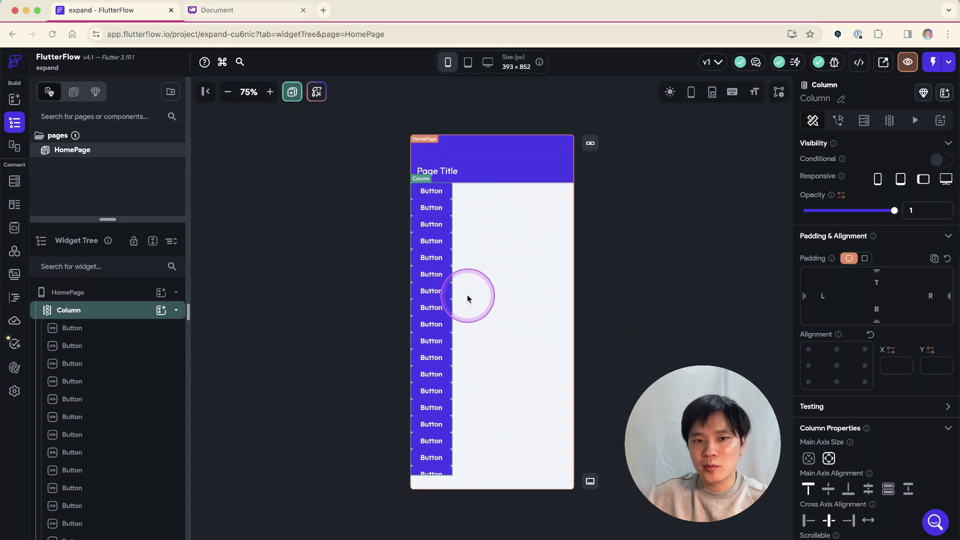
scroll(864, 429, down, 3)
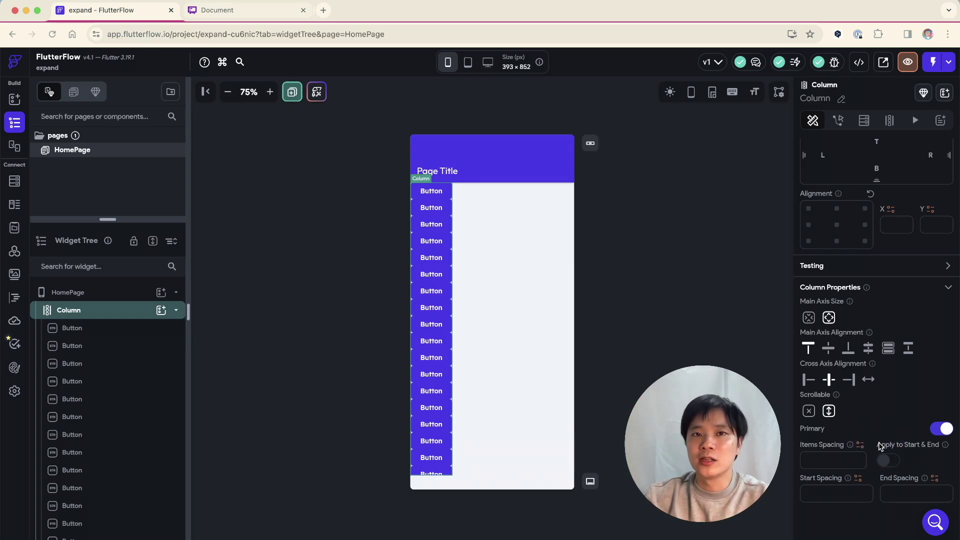
click(903, 442)
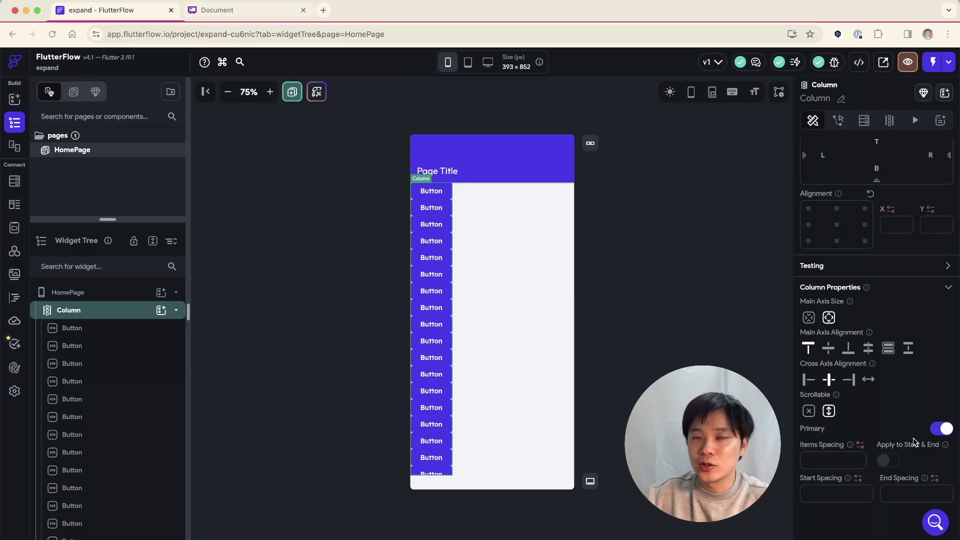
click(905, 438)
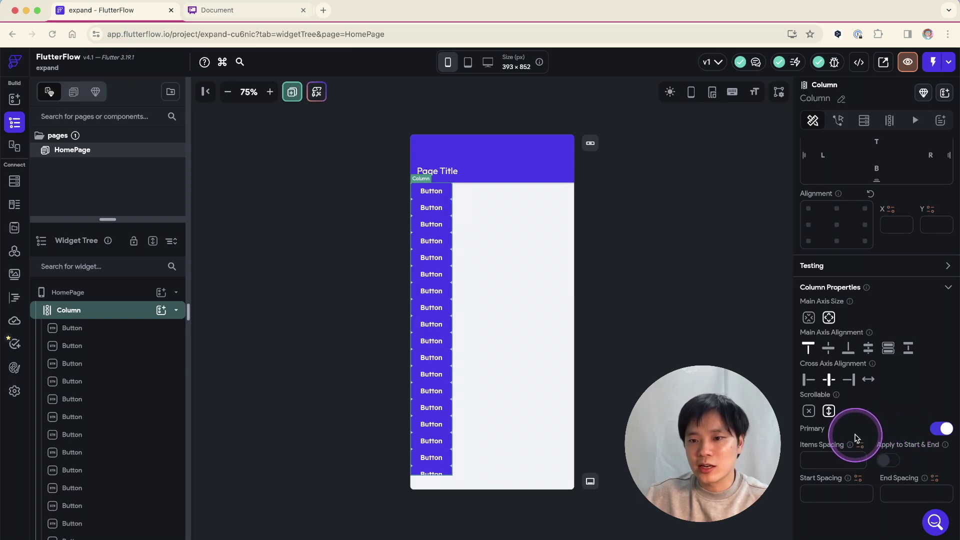